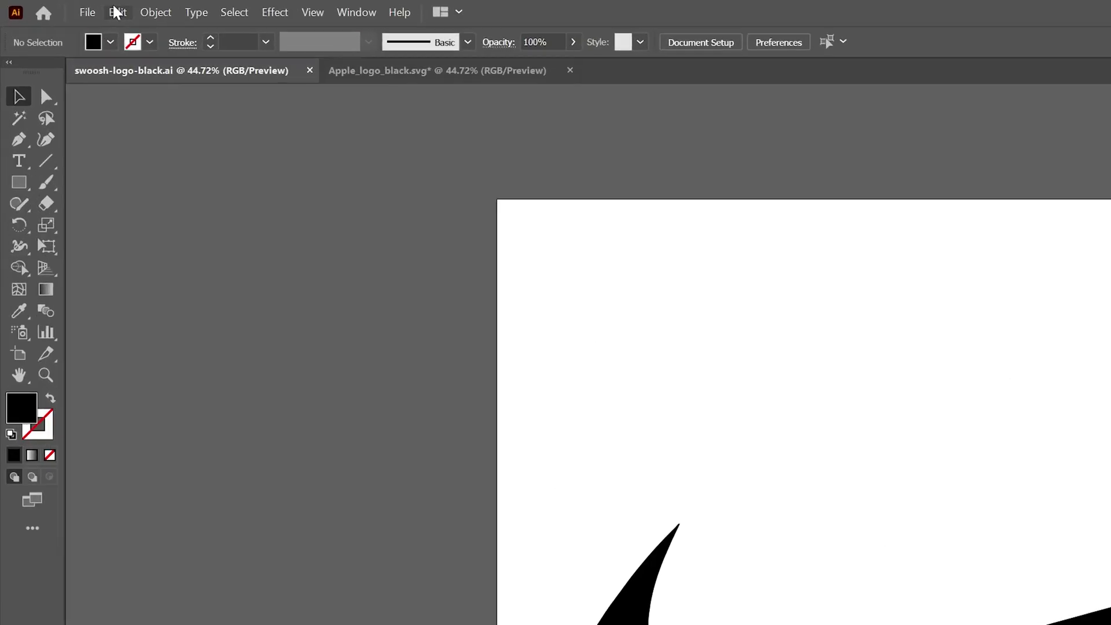
# Save the swoosh artwork as the Adobe Illustrator file swoosh-logo-black in the Illustrator 8 version, accepting the legacy format warning
pyautogui.click(88, 12)
pyautogui.click(129, 168)
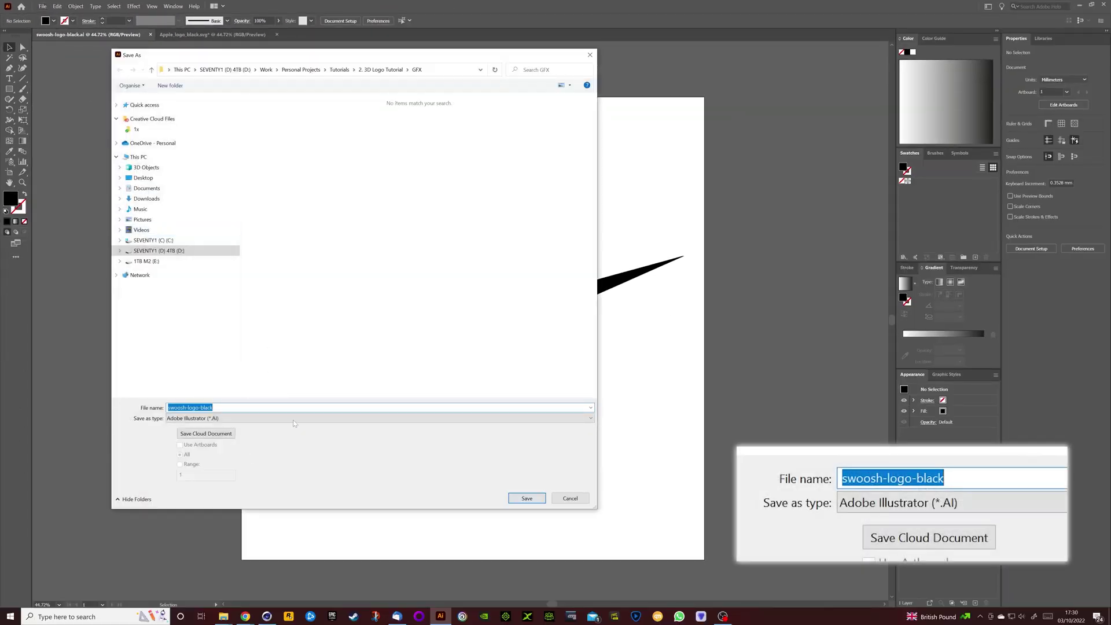
pyautogui.click(527, 499)
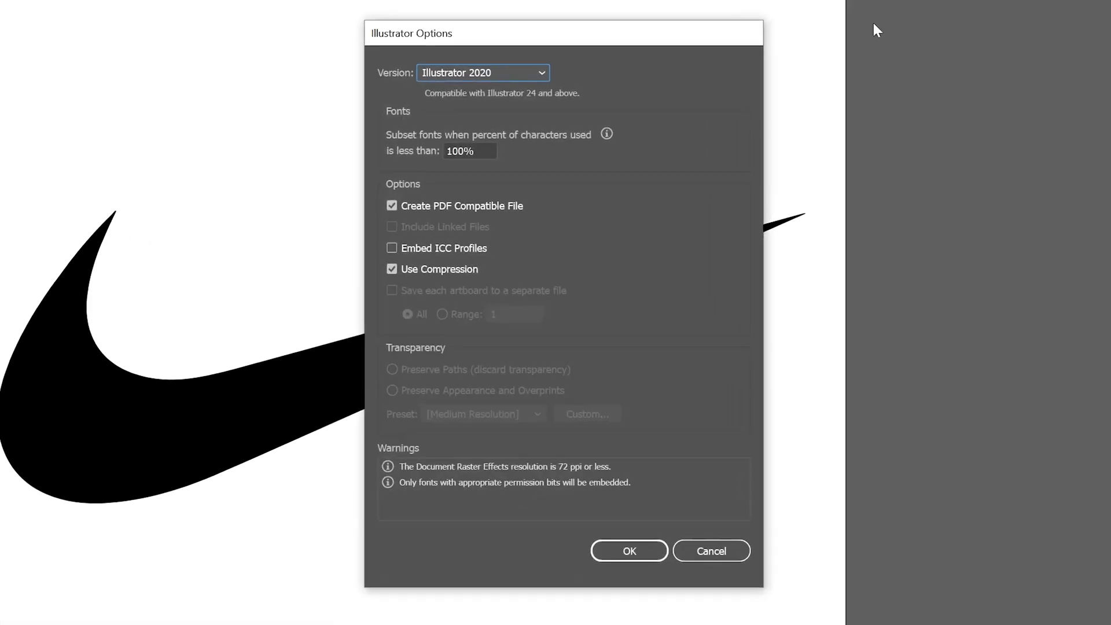
pyautogui.click(513, 75)
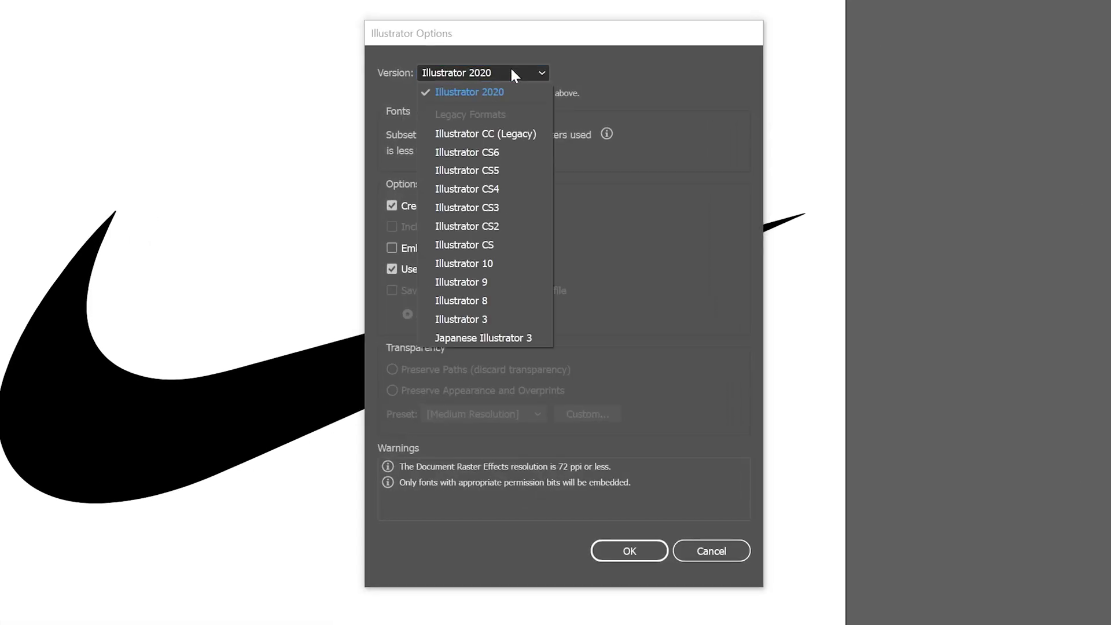
pyautogui.click(491, 300)
pyautogui.click(625, 535)
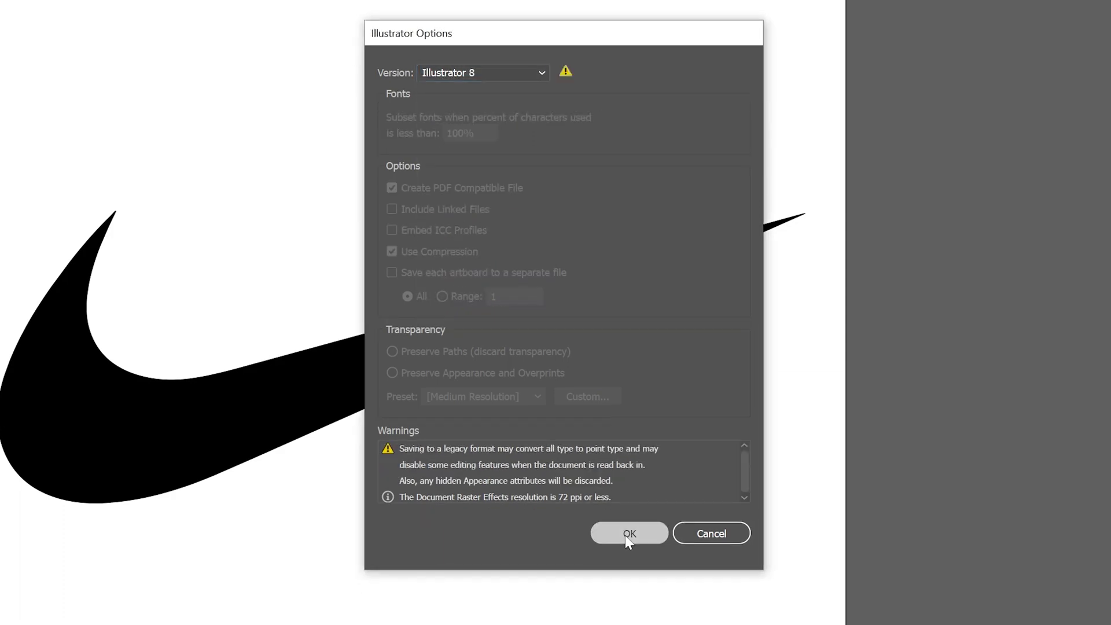
pyautogui.click(639, 342)
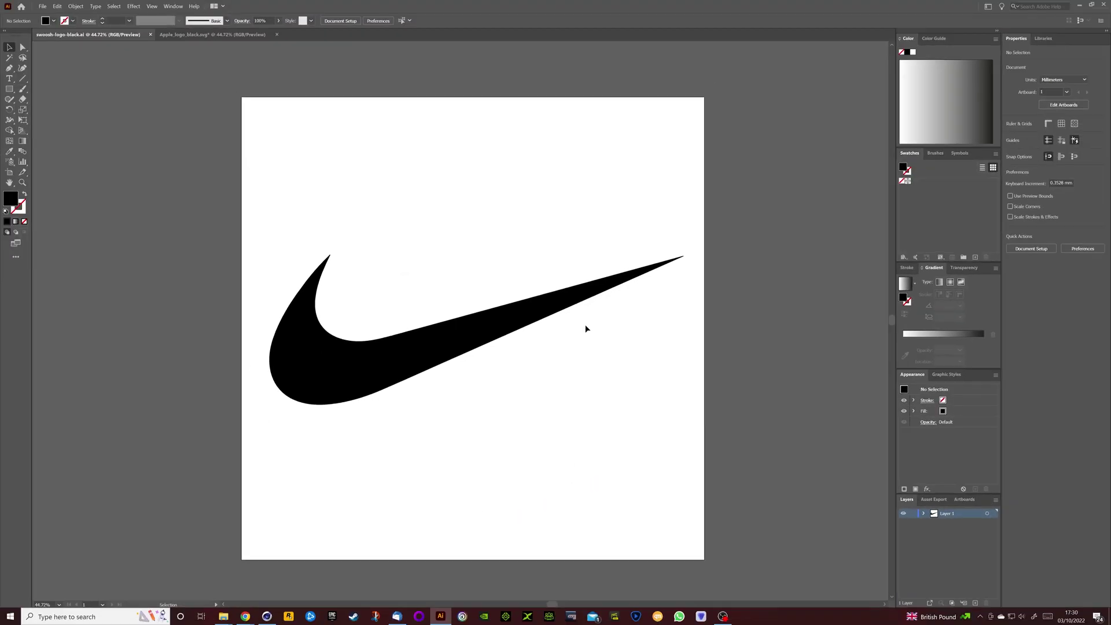
# Switch to Cinema 4D and merge the swoosh-logo-black Illustrator file into the scene at a scale of 1 centimeter with grouped splines
pyautogui.click(266, 616)
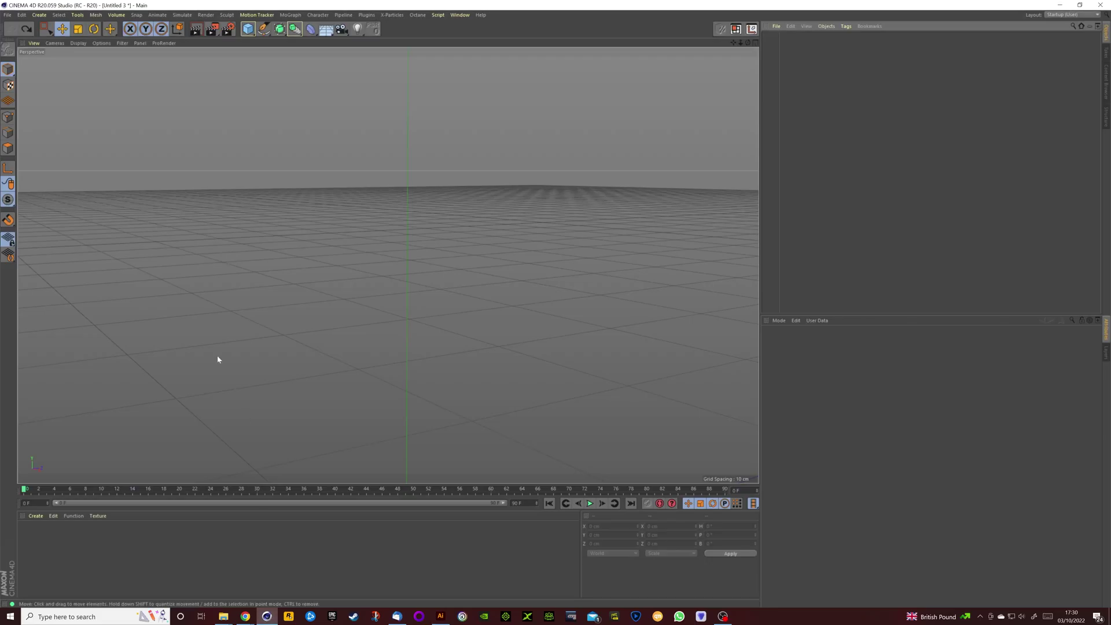
pyautogui.click(8, 15)
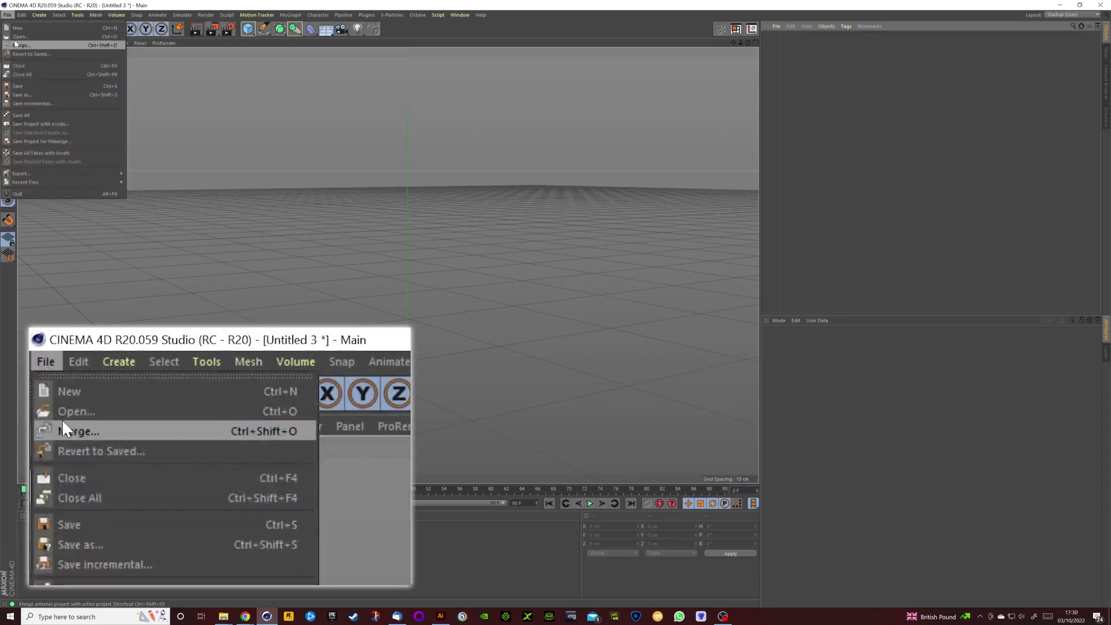
pyautogui.click(16, 45)
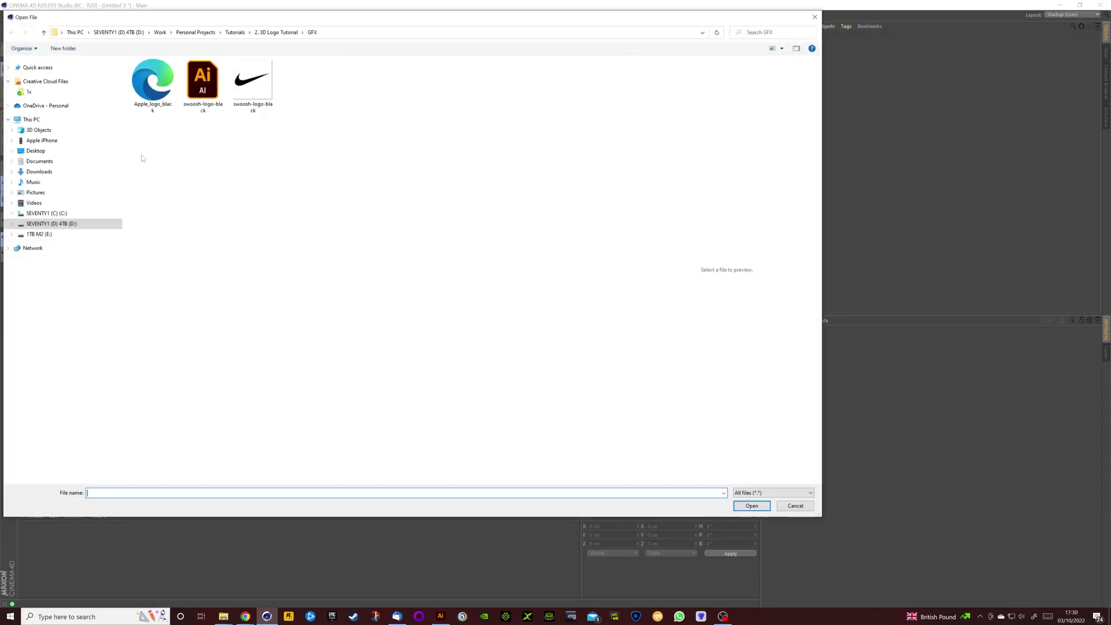
pyautogui.click(207, 93)
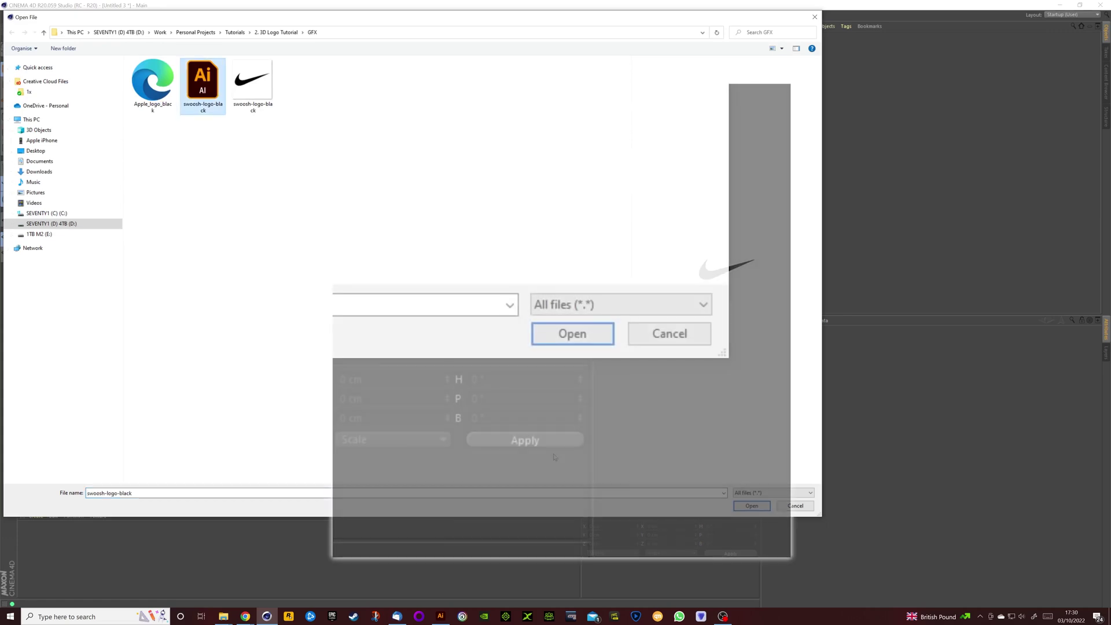
pyautogui.click(746, 505)
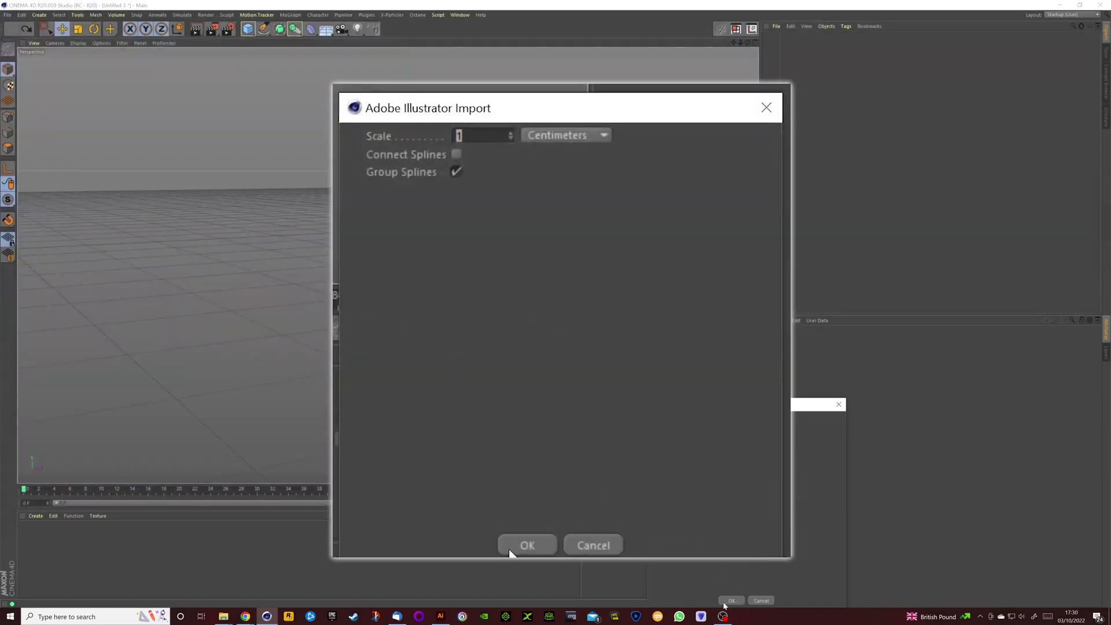
pyautogui.click(728, 601)
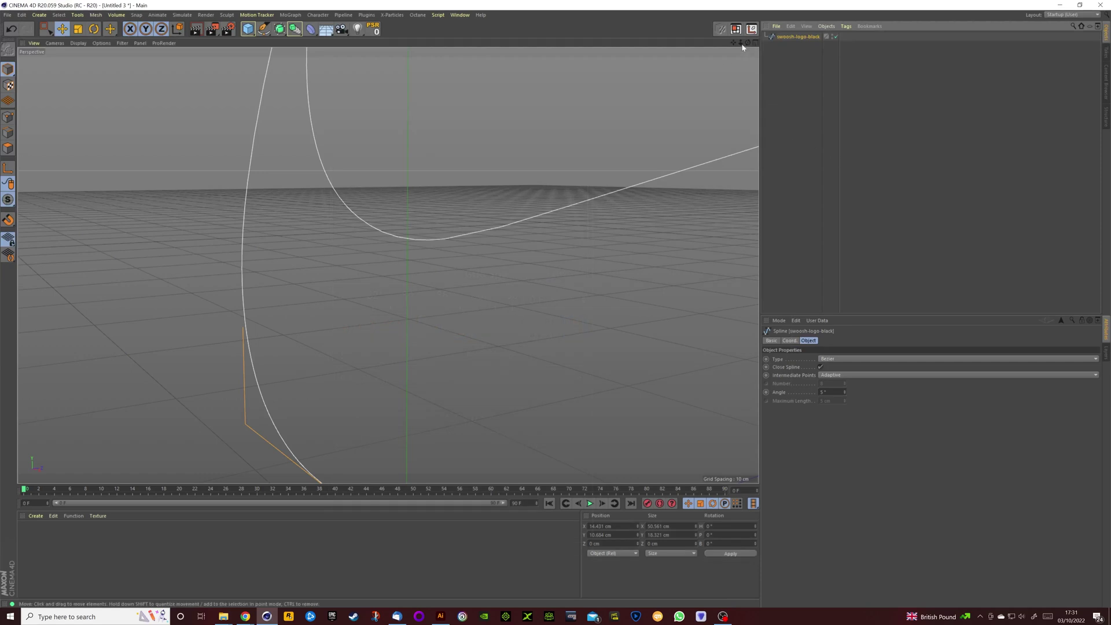
# Add an Extrude object and make the swoosh-logo-black spline its child
pyautogui.scroll(-5, 388, 265)
pyautogui.moveTo(737, 42)
pyautogui.mouseDown()
pyautogui.moveTo(688, 50)
pyautogui.moveTo(748, 43)
pyautogui.moveTo(733, 45)
pyautogui.mouseUp()
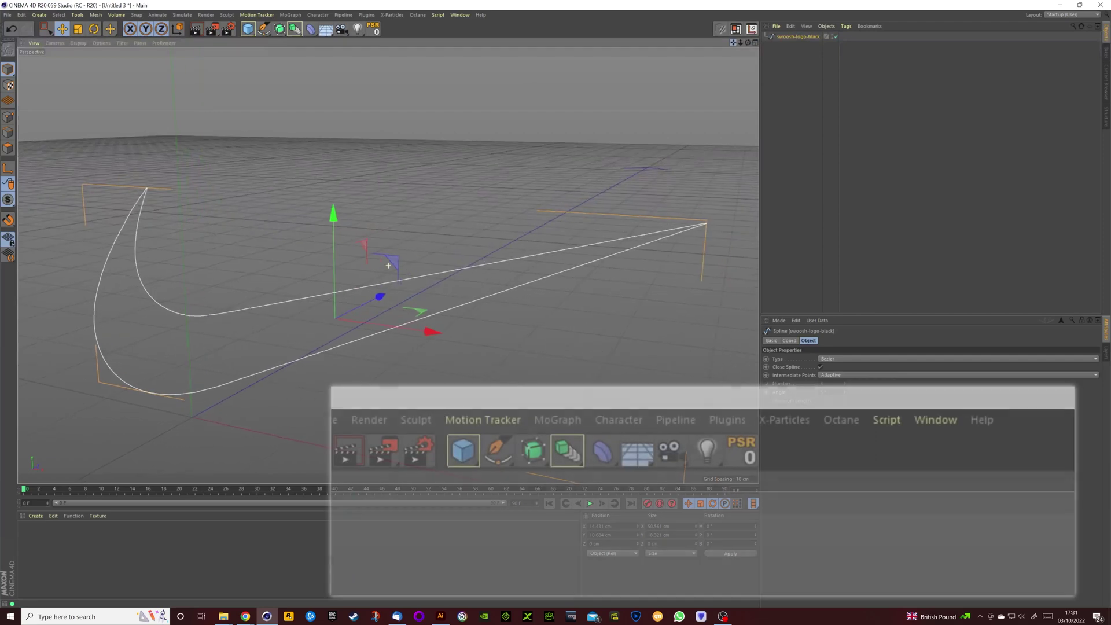
pyautogui.moveTo(279, 29); pyautogui.dragTo(373, 44)
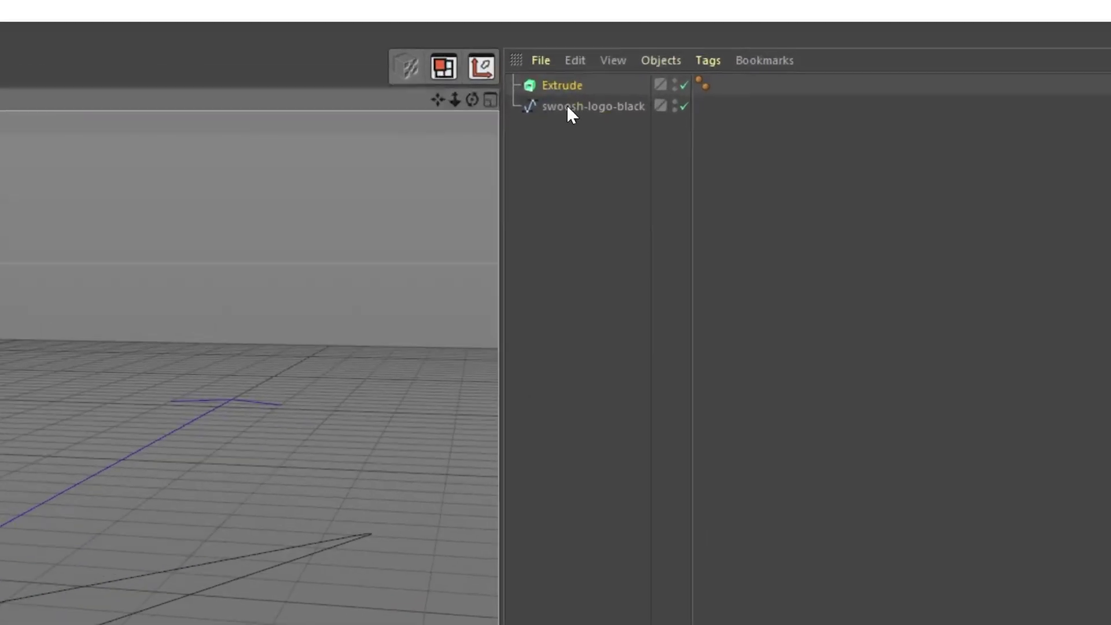
pyautogui.click(733, 59)
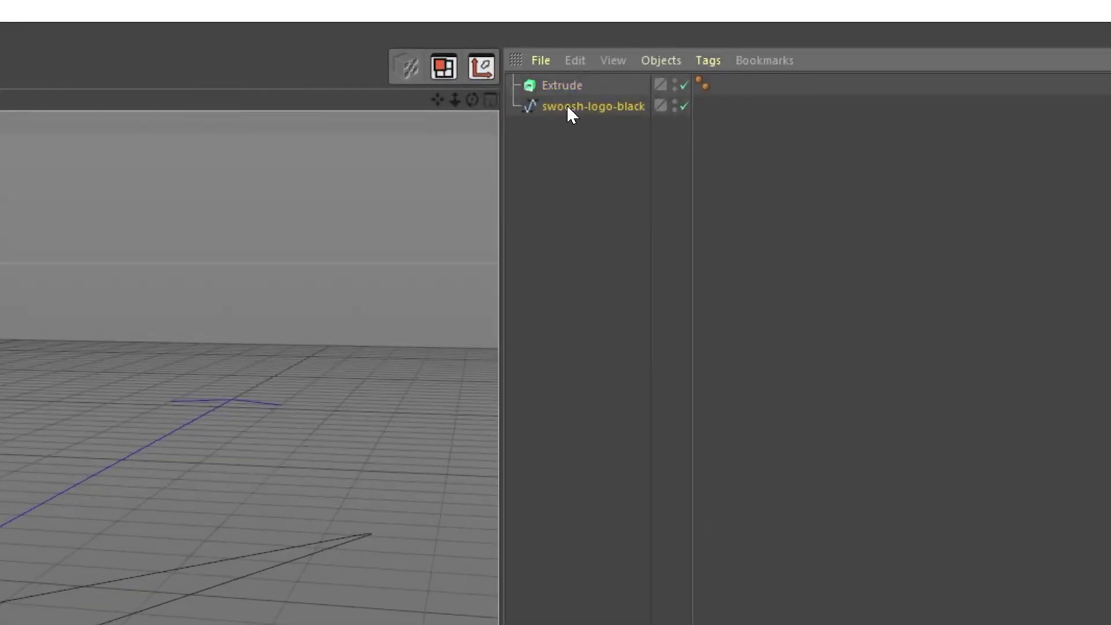
pyautogui.moveTo(564, 105); pyautogui.dragTo(560, 85)
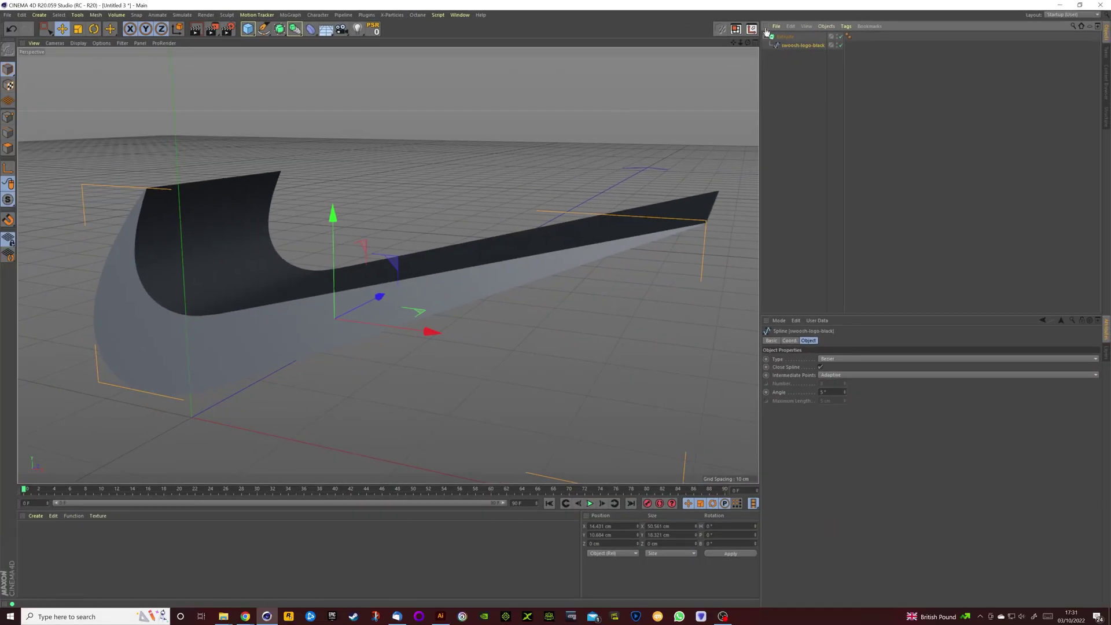
# Set the Extrude object's depth movement to 5 cm
pyautogui.moveTo(748, 44); pyautogui.dragTo(711, 47)
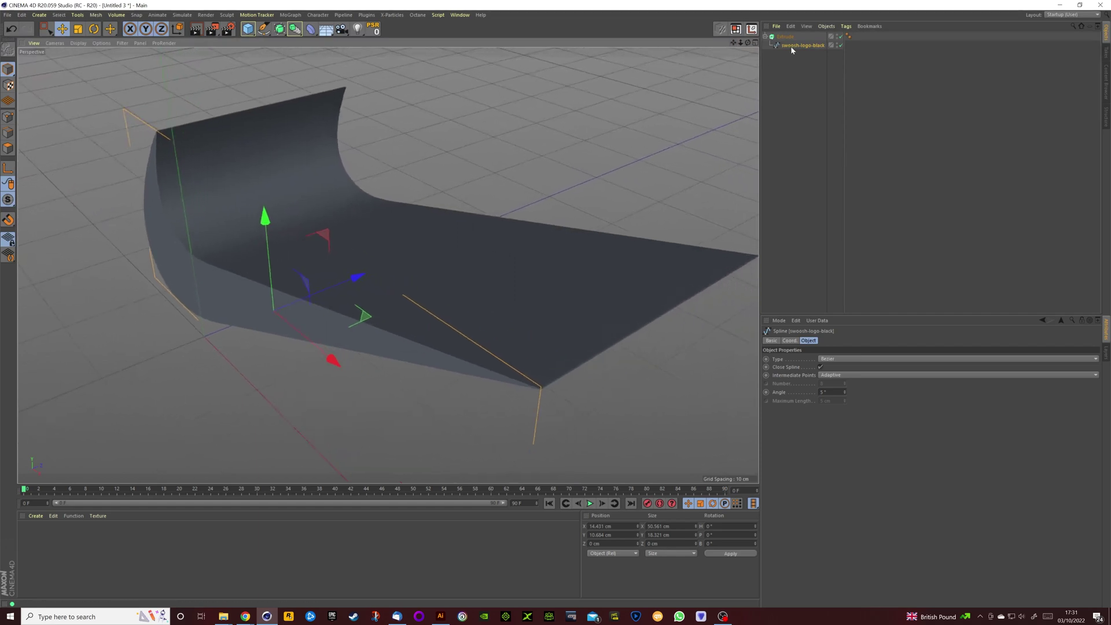
pyautogui.click(789, 41)
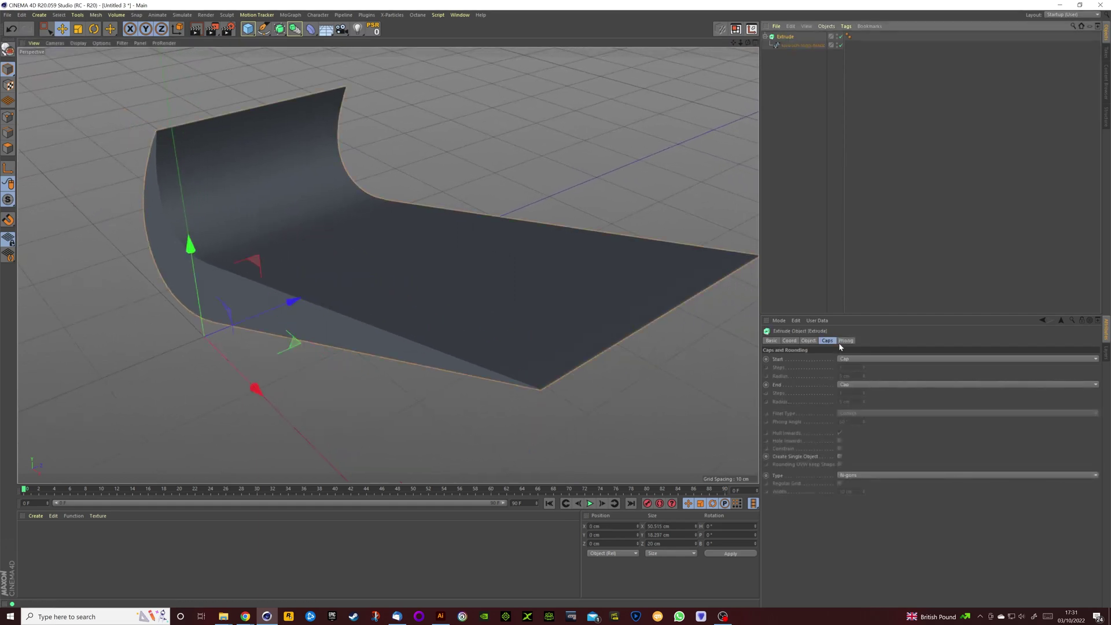
pyautogui.click(808, 340)
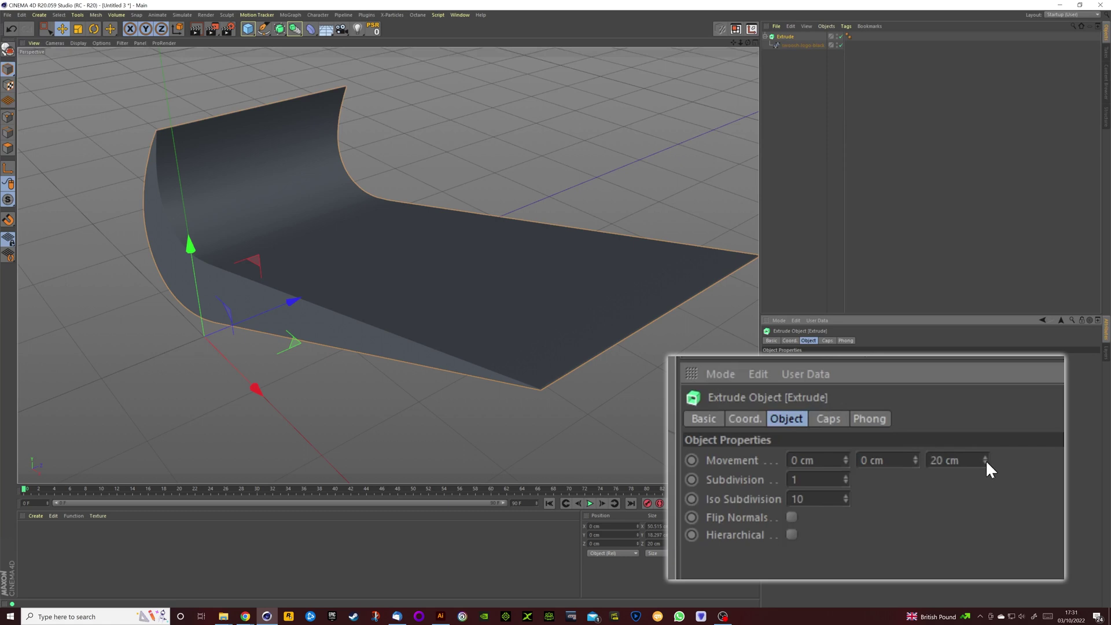
pyautogui.moveTo(944, 460); pyautogui.dragTo(930, 461)
pyautogui.write('5')
pyautogui.press('Return')
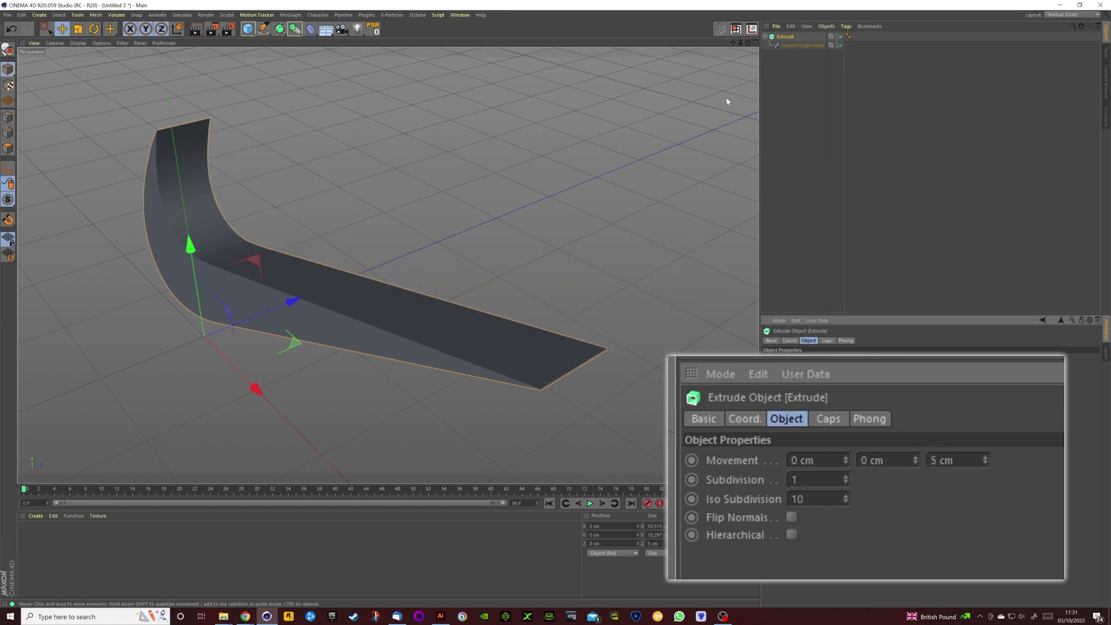
# Try the Extrude object's start and end caps as None, and restore the end to Cap
pyautogui.moveTo(747, 43); pyautogui.dragTo(1021, 17)
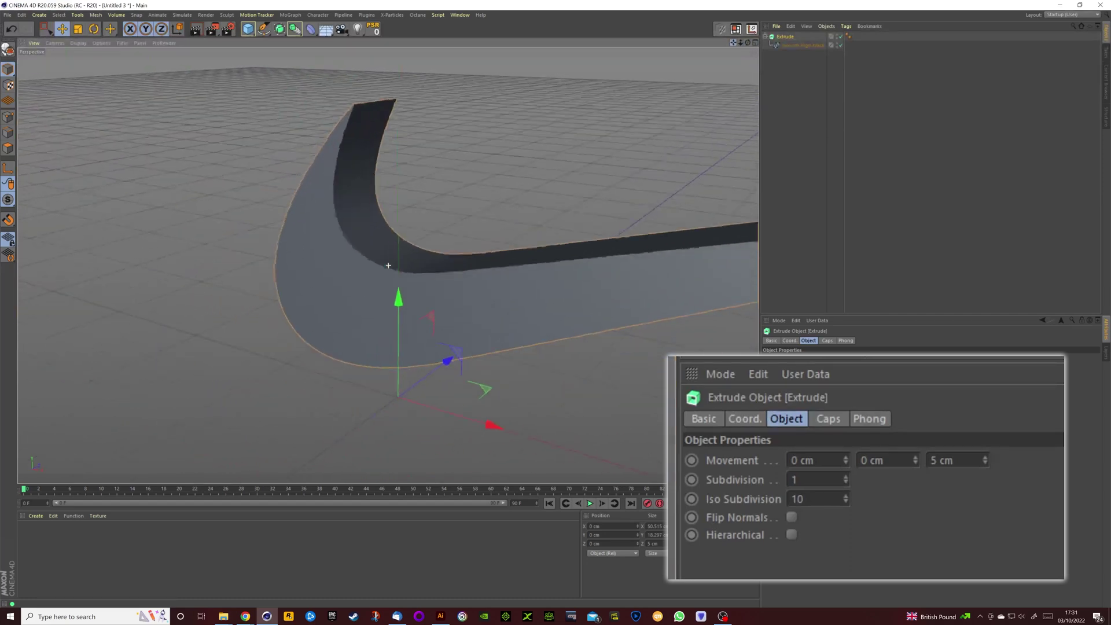
pyautogui.click(827, 341)
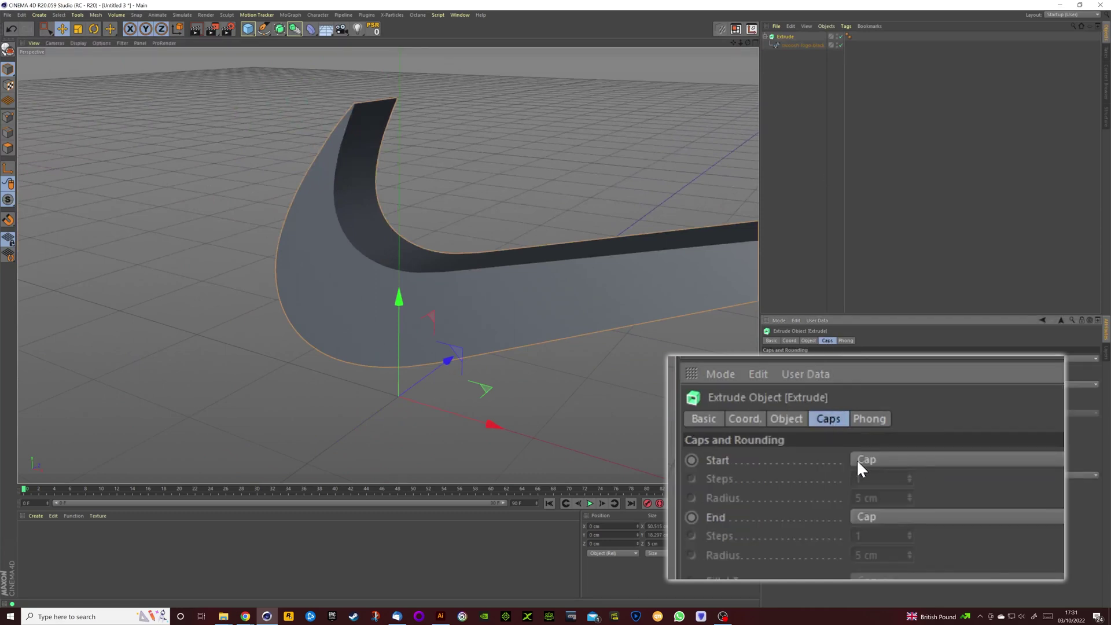
pyautogui.click(899, 461)
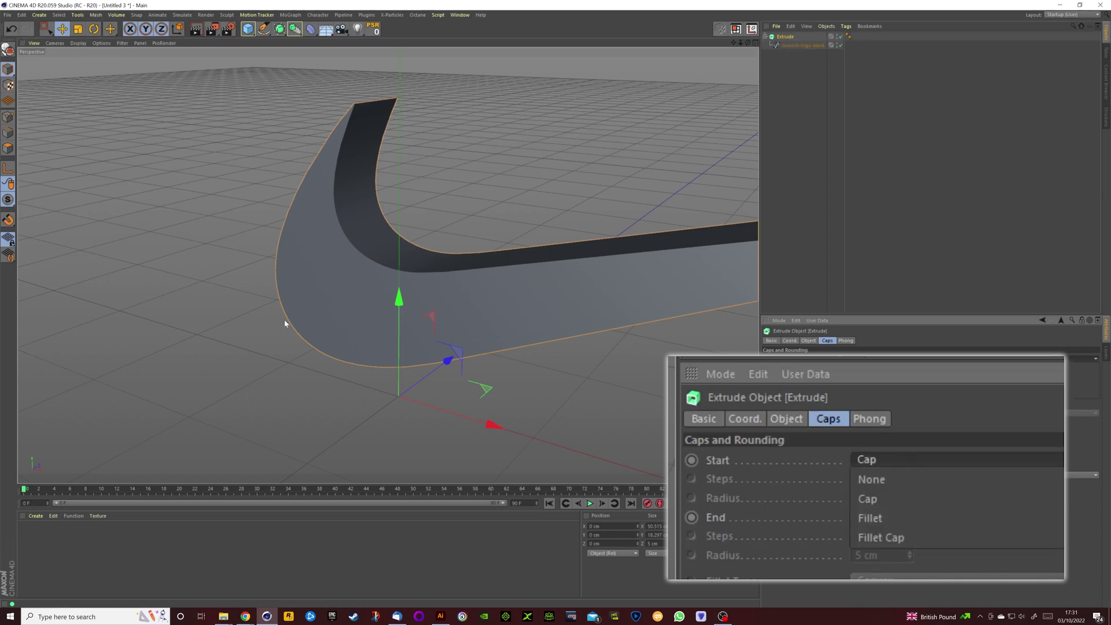
pyautogui.click(898, 477)
pyautogui.moveTo(753, 45)
pyautogui.mouseDown()
pyautogui.moveTo(591, 53)
pyautogui.moveTo(750, 50)
pyautogui.mouseUp()
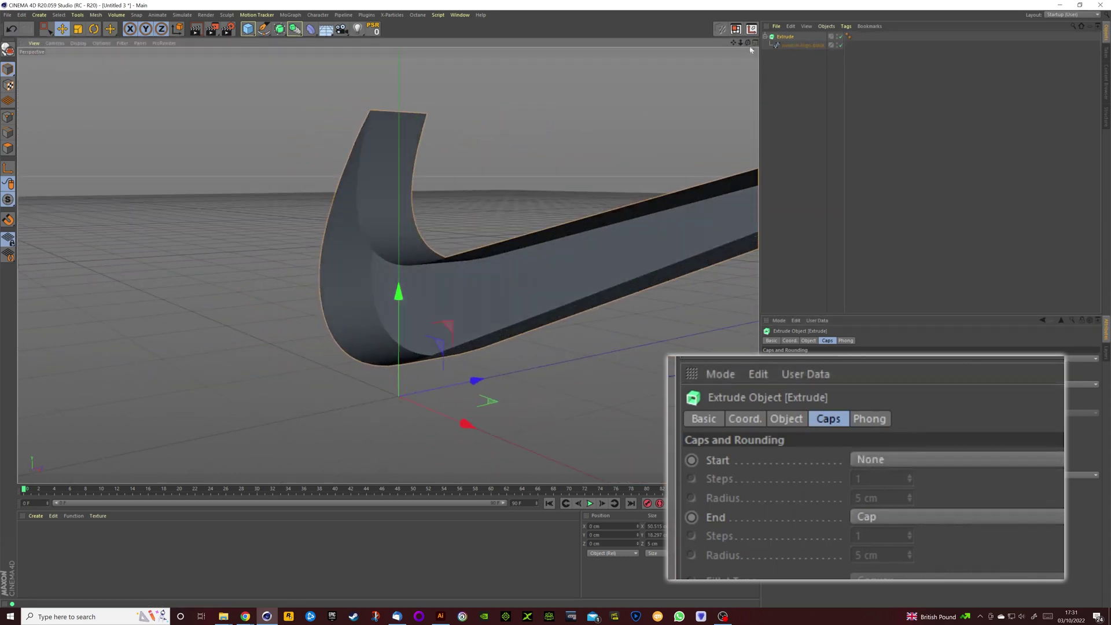
pyautogui.click(923, 516)
pyautogui.click(923, 535)
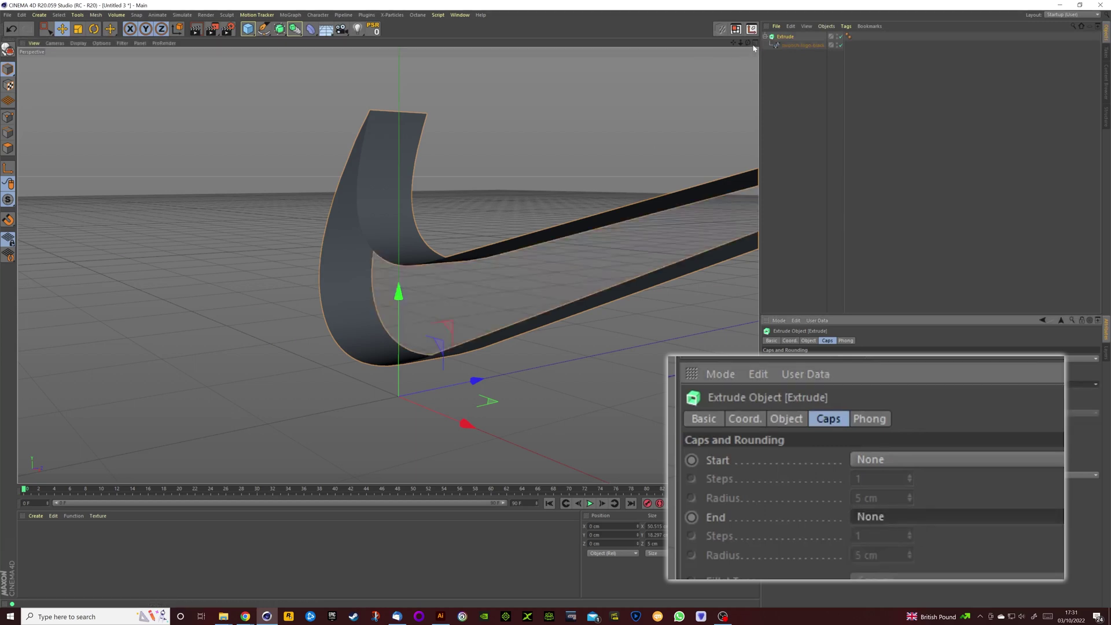
pyautogui.moveTo(747, 43)
pyautogui.mouseDown()
pyautogui.moveTo(995, 29)
pyautogui.moveTo(902, 38)
pyautogui.moveTo(781, 75)
pyautogui.moveTo(723, 41)
pyautogui.moveTo(747, 43)
pyautogui.mouseUp()
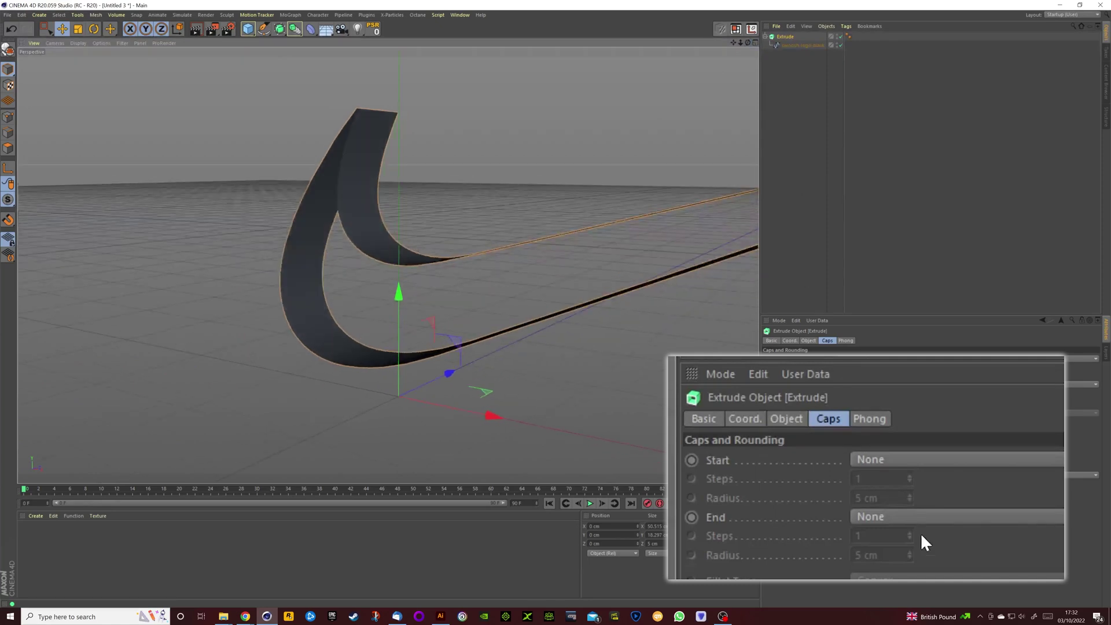
pyautogui.click(924, 513)
pyautogui.click(922, 550)
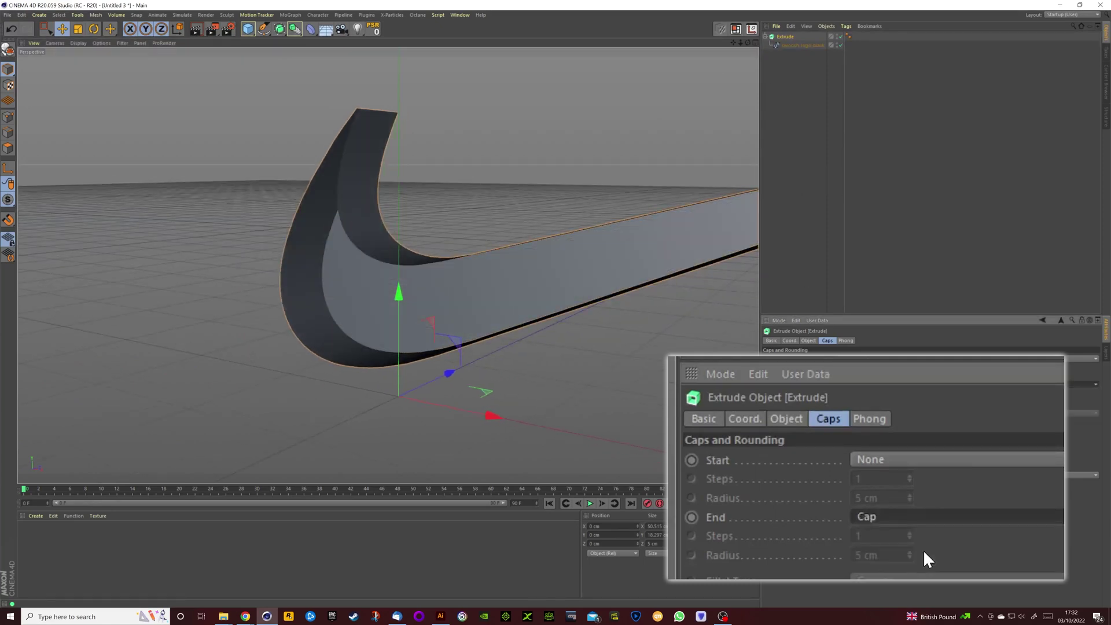
# Set the Extrude object's start to Fillet Cap with a radius of 0.1 cm
pyautogui.click(884, 457)
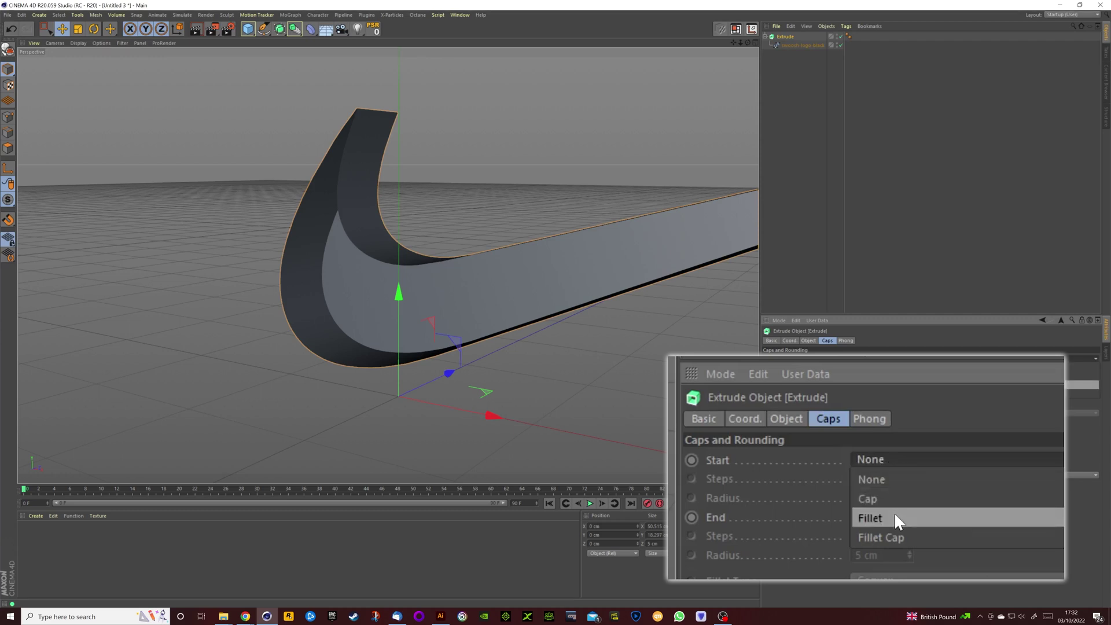
pyautogui.click(895, 528)
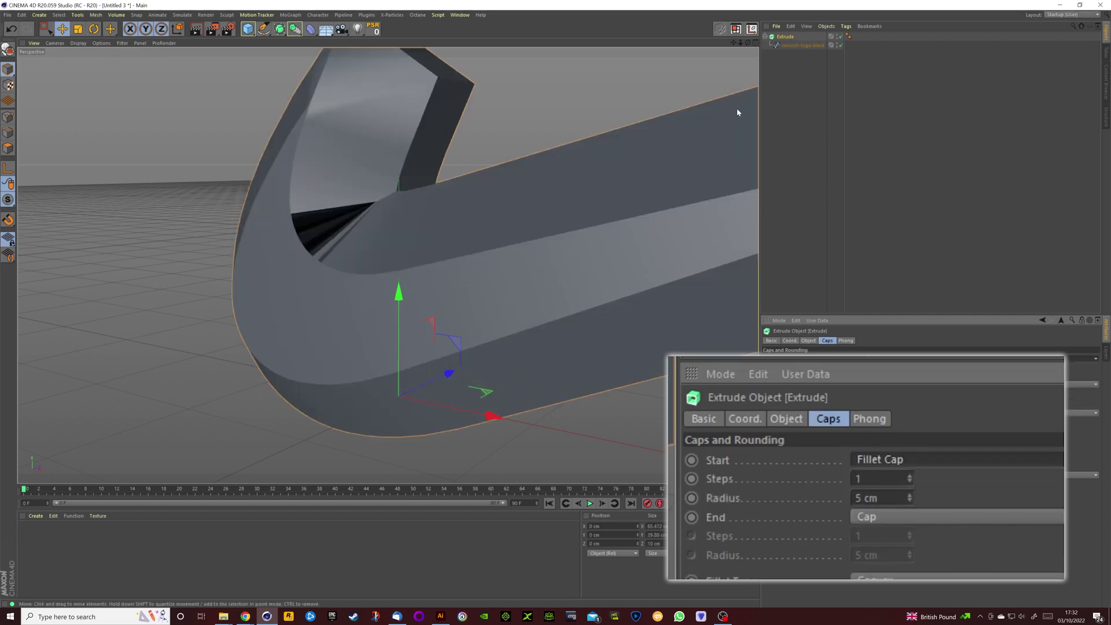
pyautogui.moveTo(734, 42)
pyautogui.mouseDown()
pyautogui.moveTo(685, 102)
pyautogui.moveTo(740, 44)
pyautogui.mouseUp()
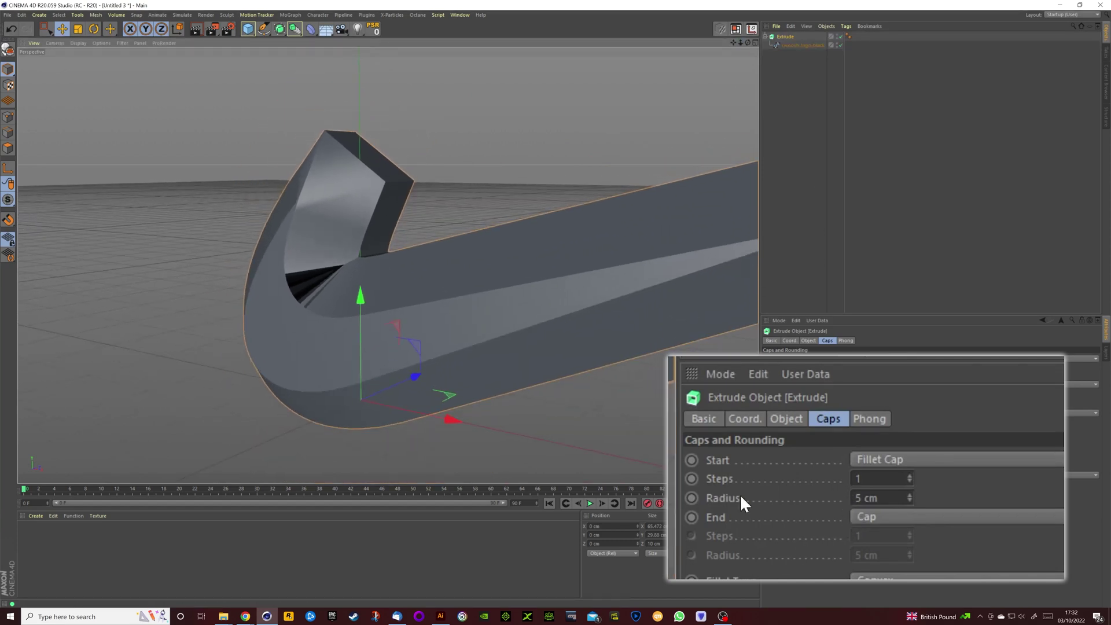
pyautogui.doubleClick(859, 498)
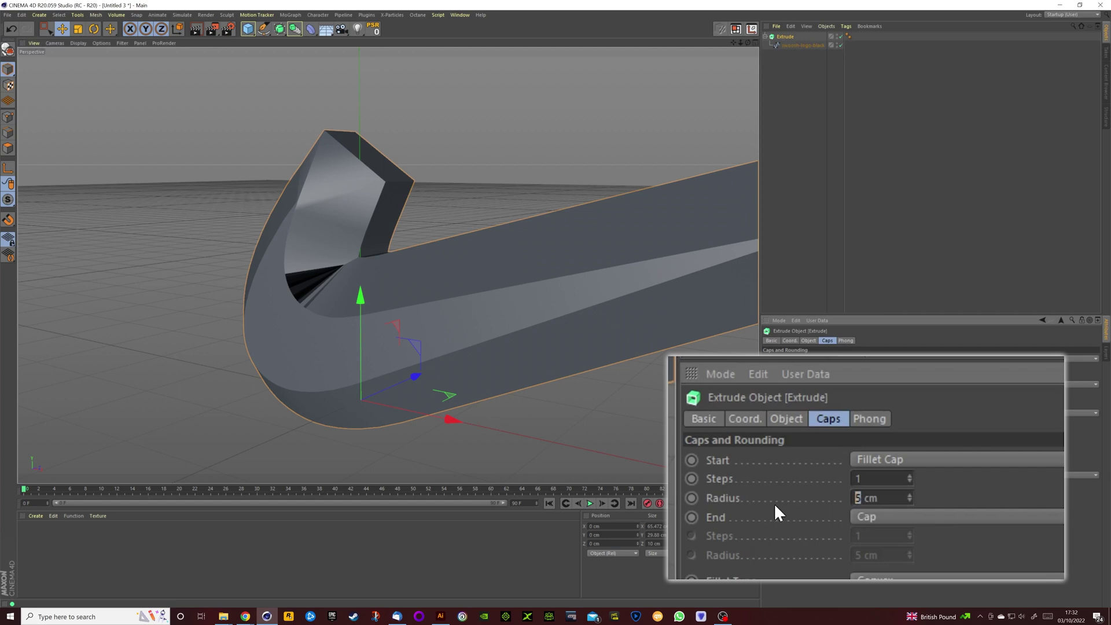
pyautogui.write('0.1')
pyautogui.press('Return')
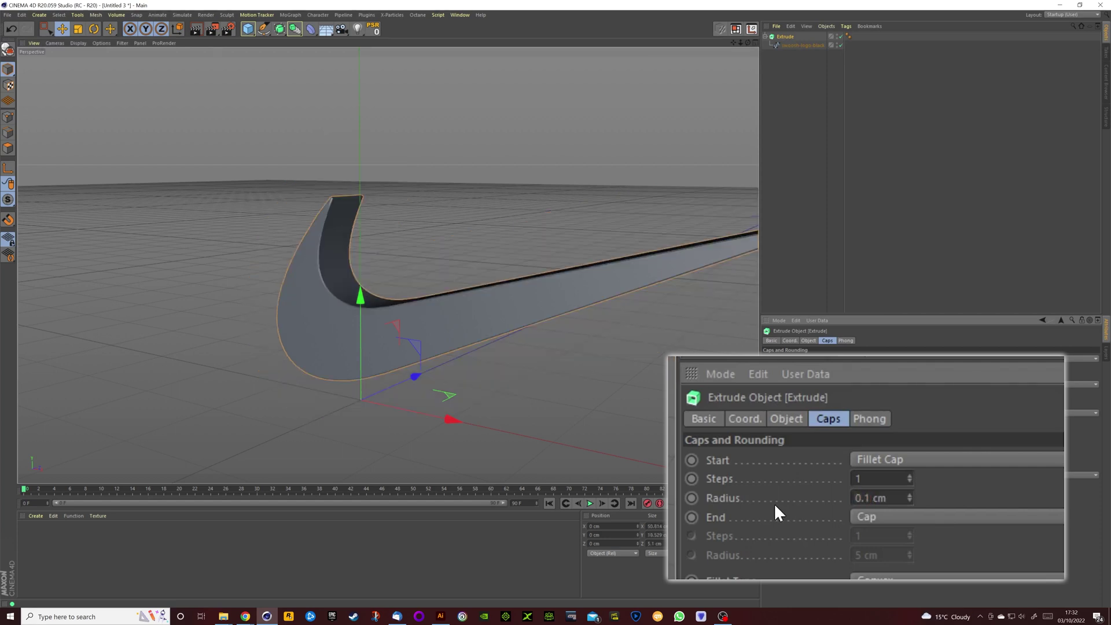
# Show the swoosh's beveled edge up close with polygon lines over the viewport shading
pyautogui.moveTo(747, 43); pyautogui.dragTo(733, 44)
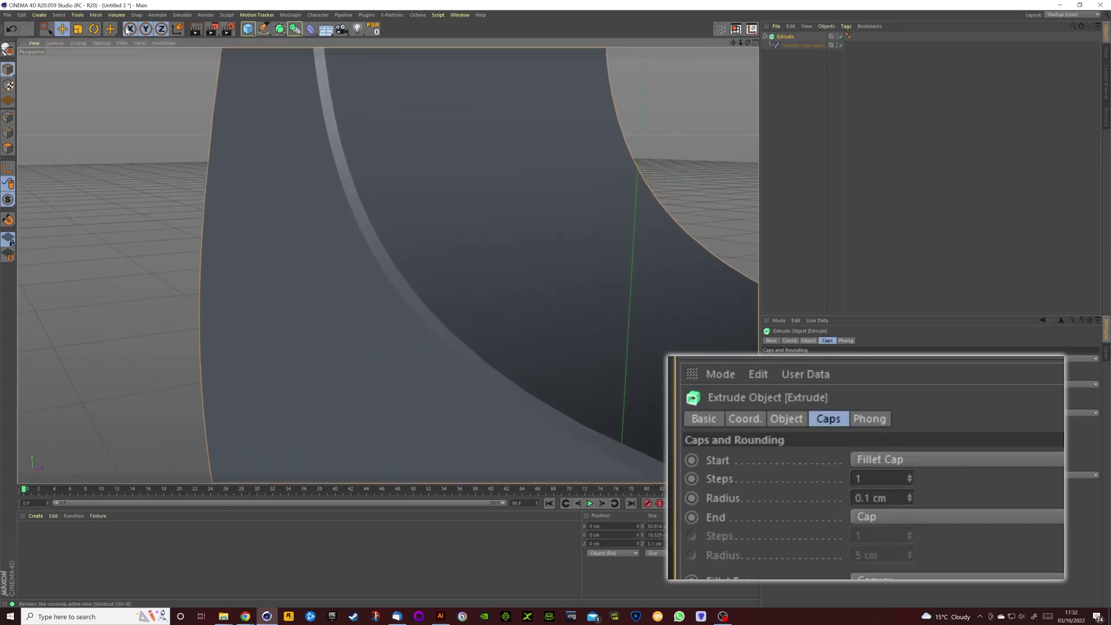
pyautogui.click(77, 44)
pyautogui.click(96, 64)
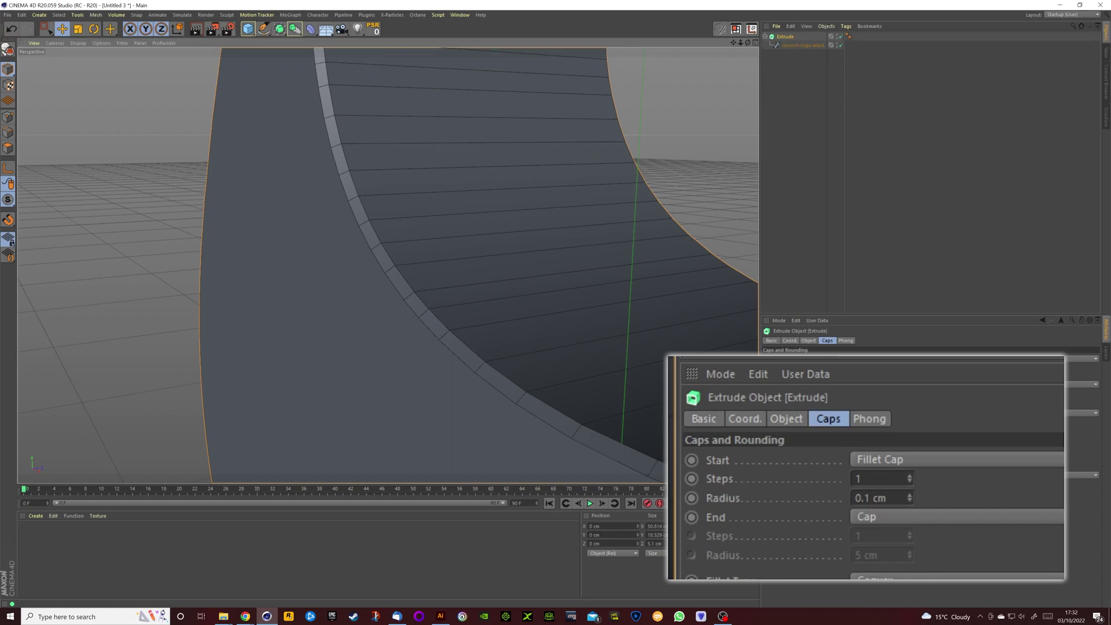
# Increase the start fillet cap's steps to 5
pyautogui.click(909, 475)
pyautogui.click(909, 475)
pyautogui.click(908, 475)
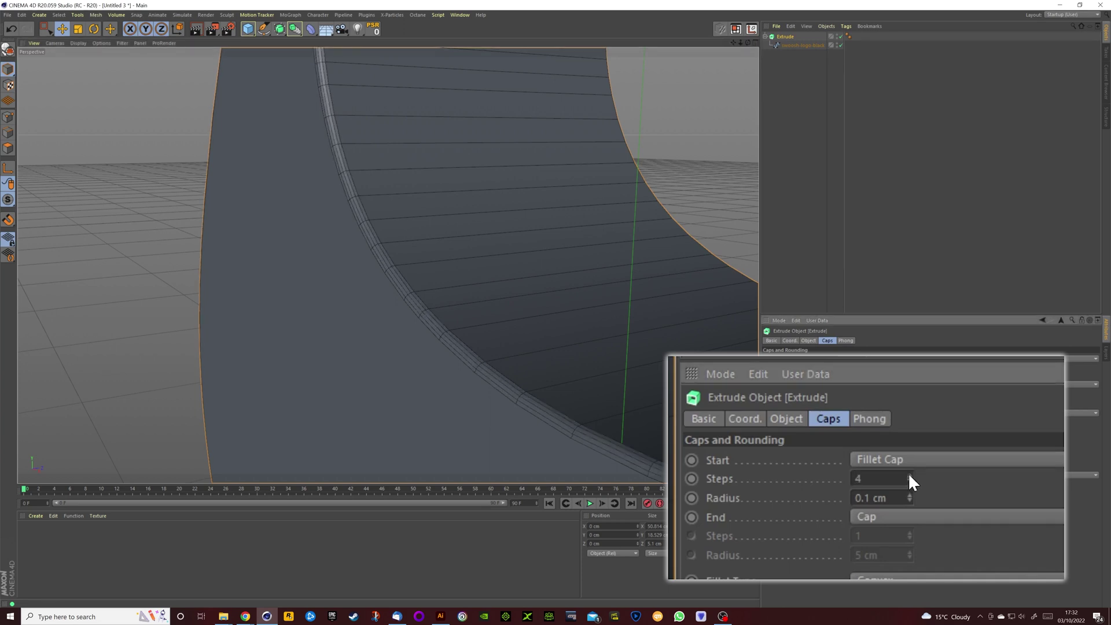
pyautogui.click(909, 476)
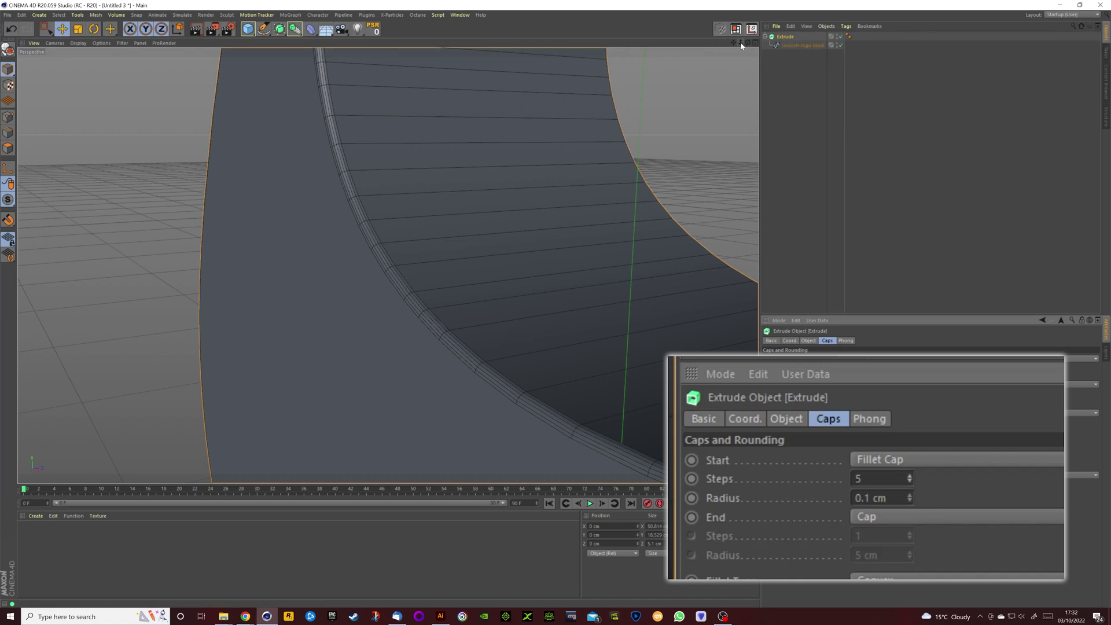
# Render a close-up of the swoosh's rounded edge in the viewport, and bring the whole logo back into view
pyautogui.scroll(4, 384, 261)
pyautogui.click(197, 28)
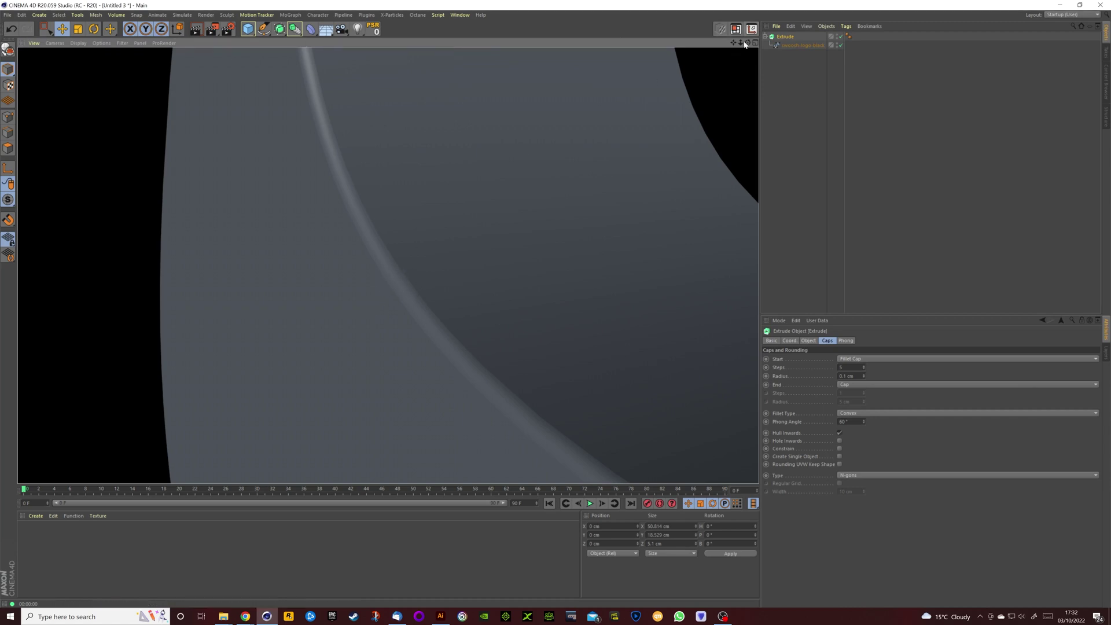
pyautogui.moveTo(741, 43)
pyautogui.mouseDown()
pyautogui.moveTo(579, 42)
pyautogui.moveTo(798, 39)
pyautogui.moveTo(556, 75)
pyautogui.moveTo(758, 29)
pyautogui.mouseUp()
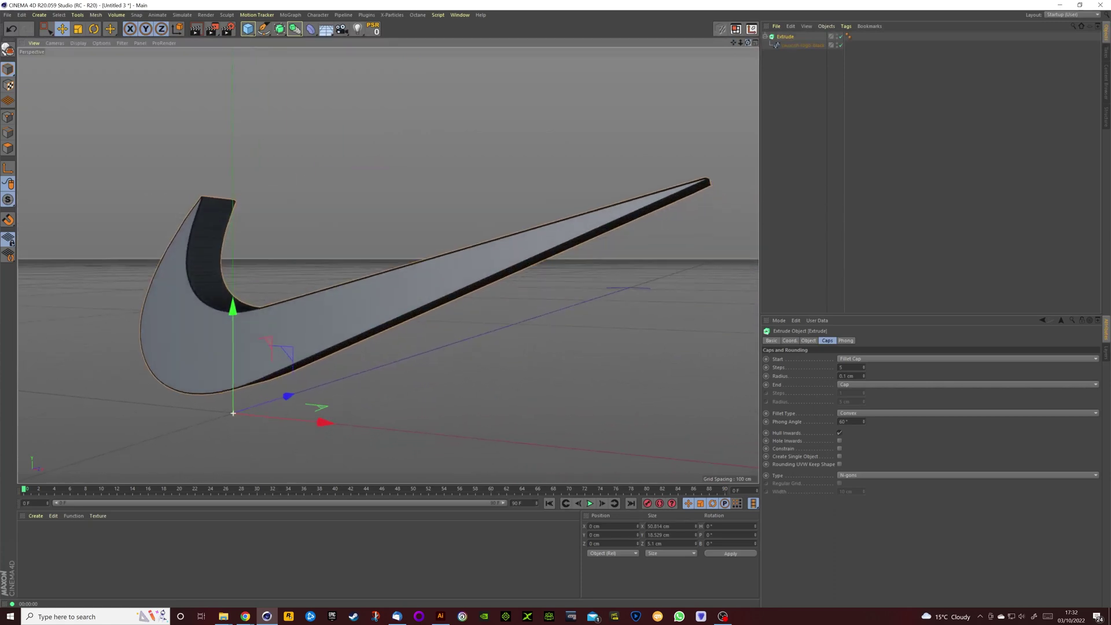
# Apply a new default material to the extruded swoosh and render the whole logo in the viewport
pyautogui.doubleClick(33, 535)
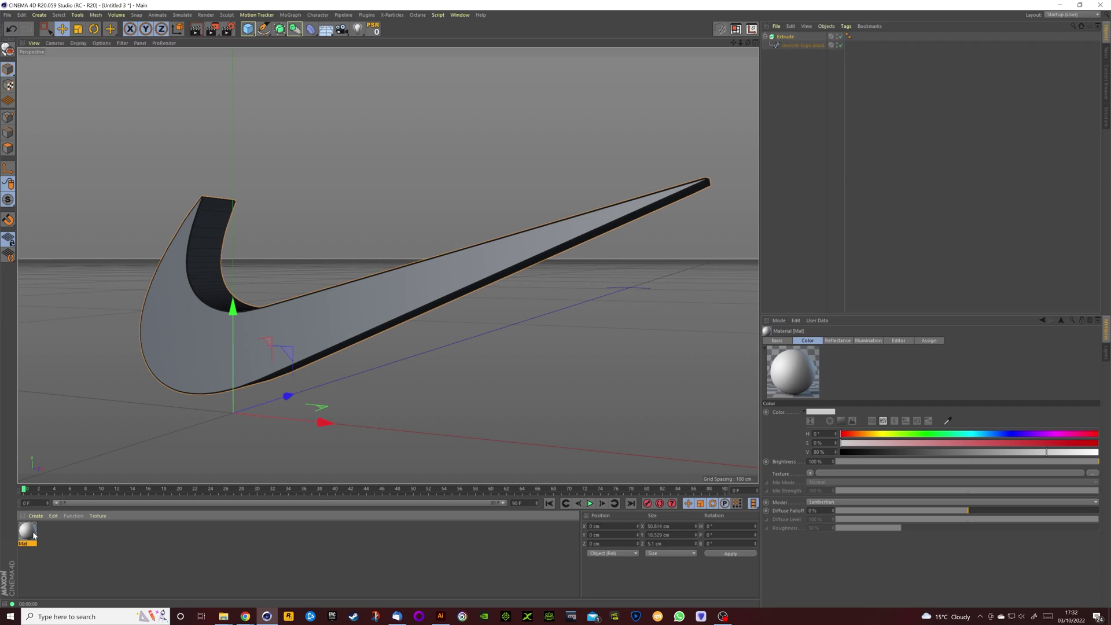
pyautogui.moveTo(30, 535); pyautogui.dragTo(302, 358)
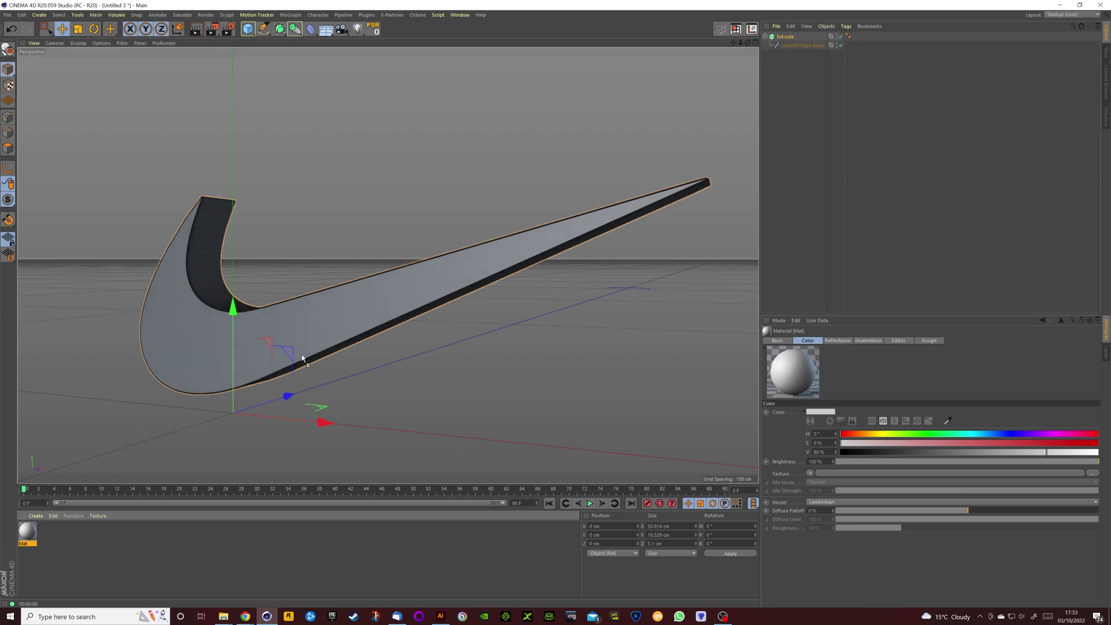
pyautogui.moveTo(342, 313); pyautogui.dragTo(341, 312)
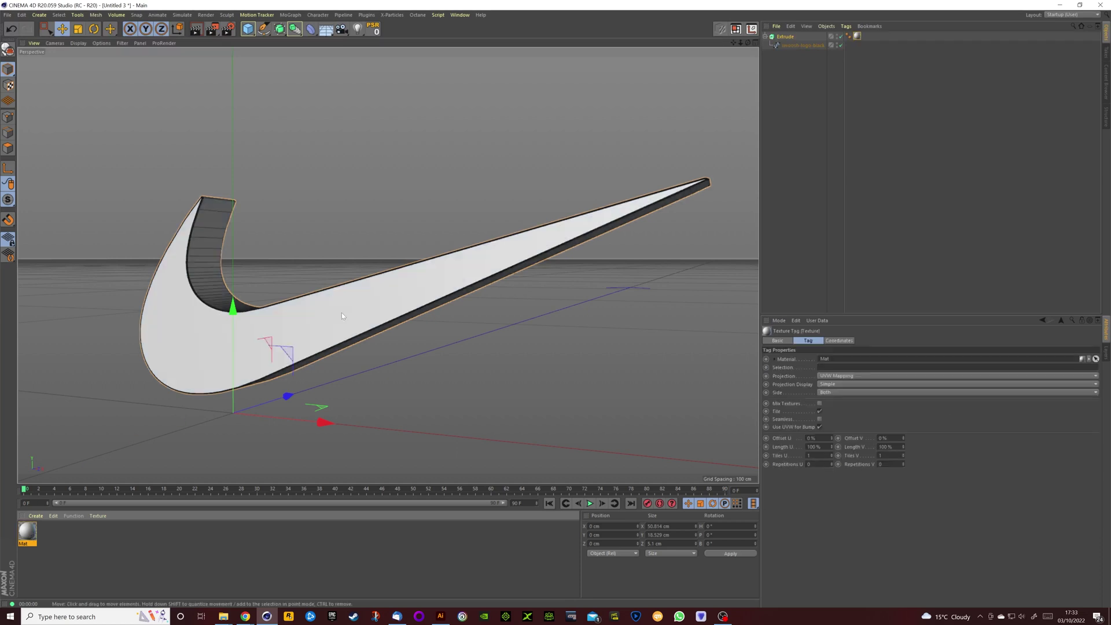
pyautogui.click(195, 30)
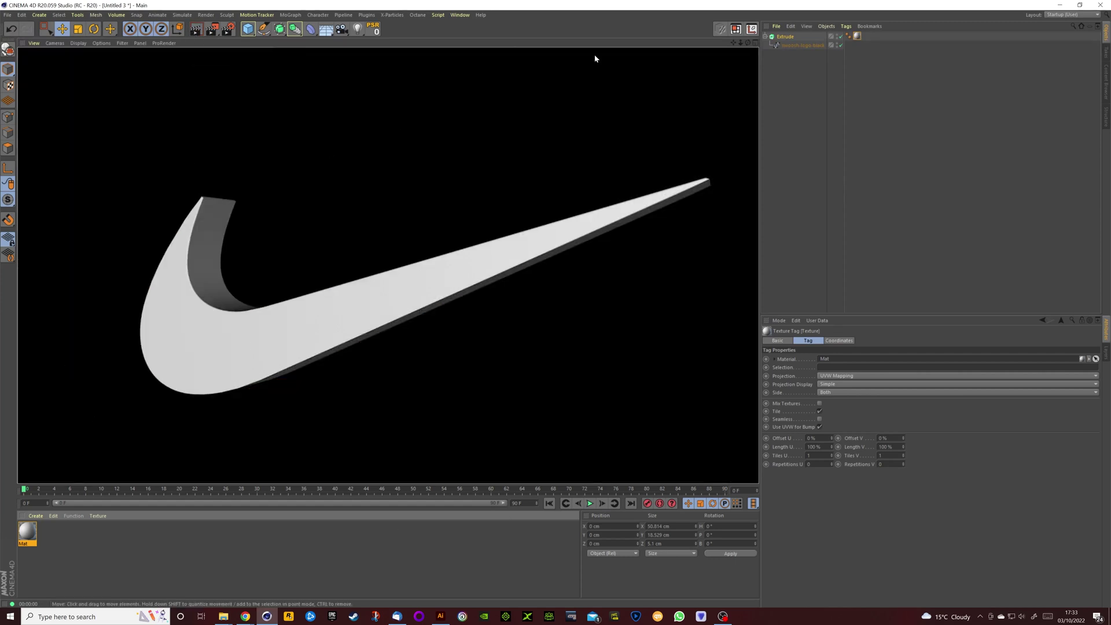